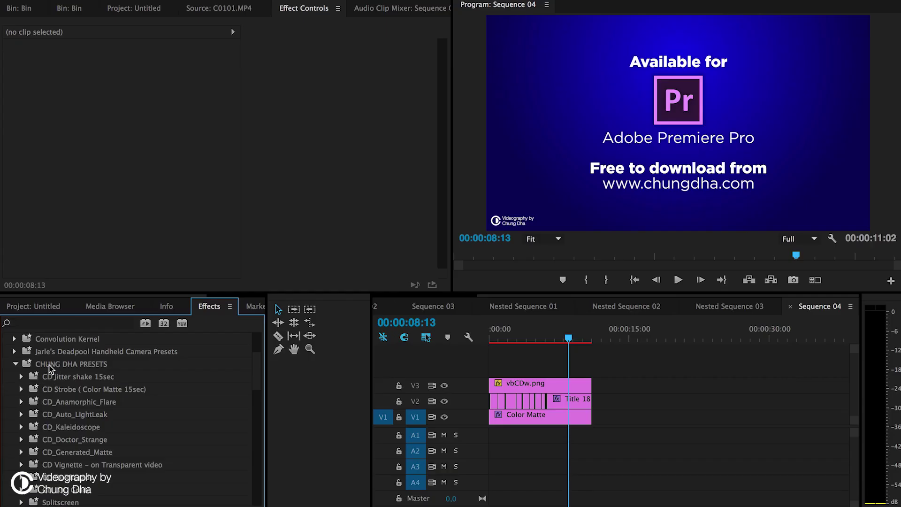
# Step: Scroll the Effects list through CHUNG DHA PRESETS to CD Text Zoom's Bounce Zoom and Smooth Zoom presets
pyautogui.scroll(-4, 96, 374)
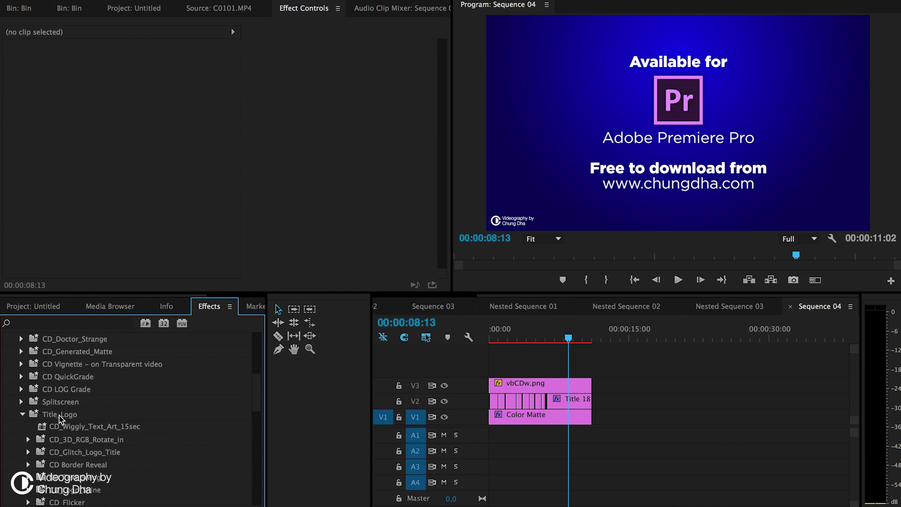
pyautogui.scroll(-3, 75, 416)
pyautogui.scroll(-1, 75, 417)
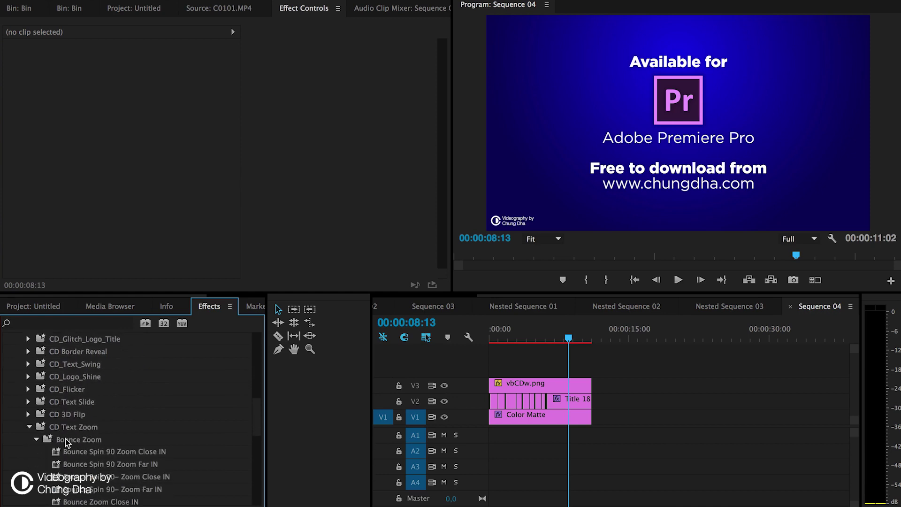
pyautogui.scroll(-2, 66, 441)
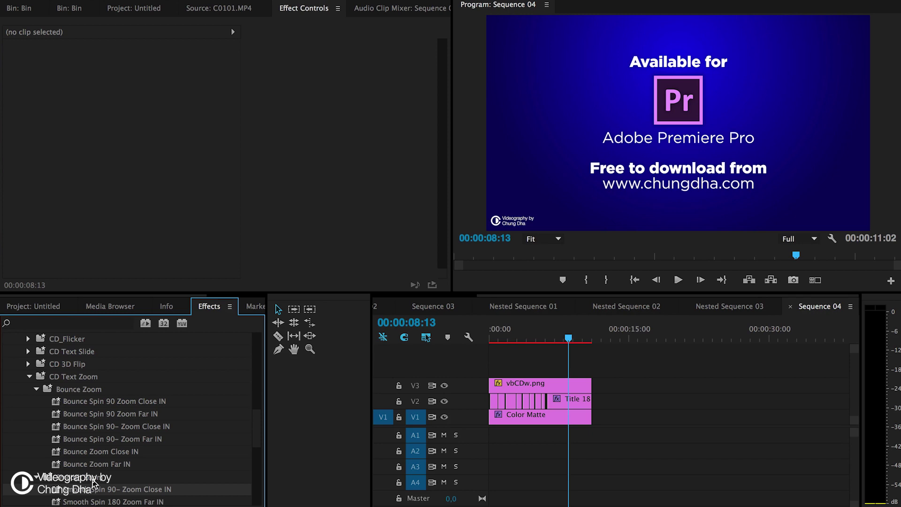
pyautogui.scroll(-2, 109, 412)
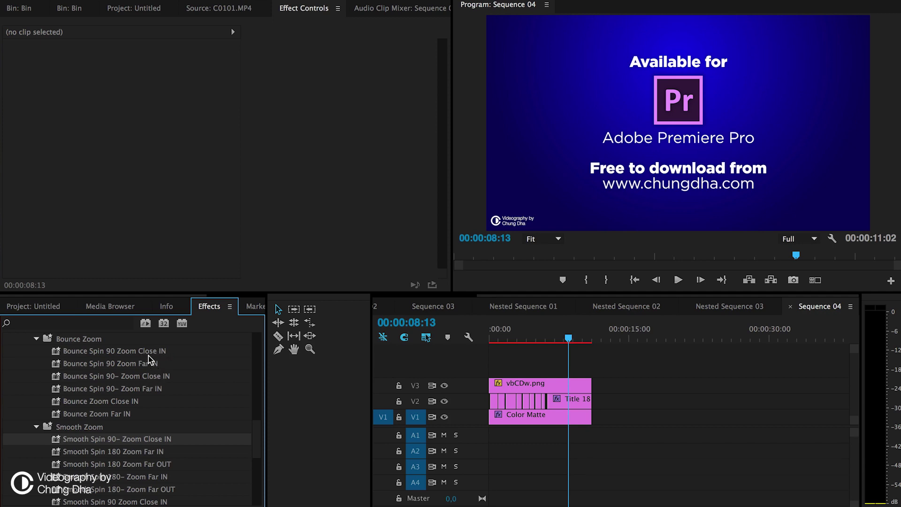
# Step: Scrub through the TEXT ZOOM title's zoom-in, then zoom the timeline to the first ten seconds
pyautogui.moveTo(516, 339); pyautogui.dragTo(496, 340)
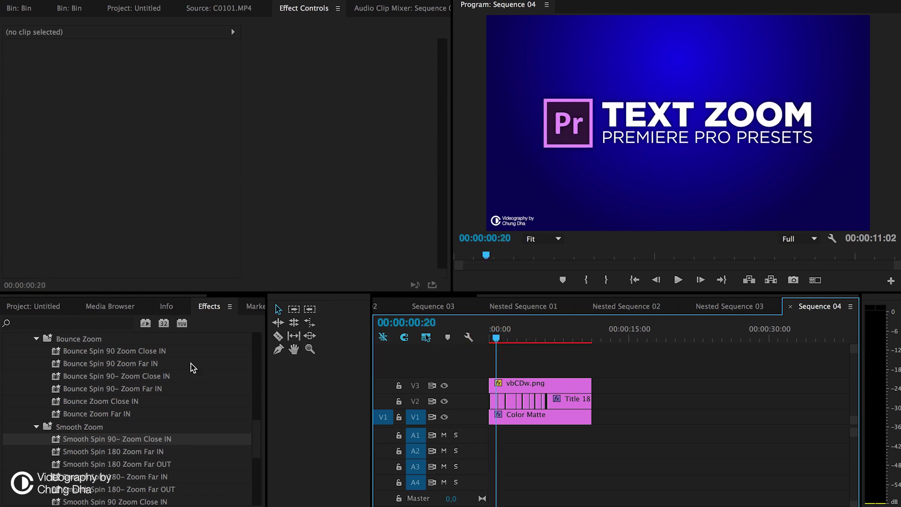
pyautogui.click(494, 333)
pyautogui.moveTo(495, 333); pyautogui.dragTo(505, 334)
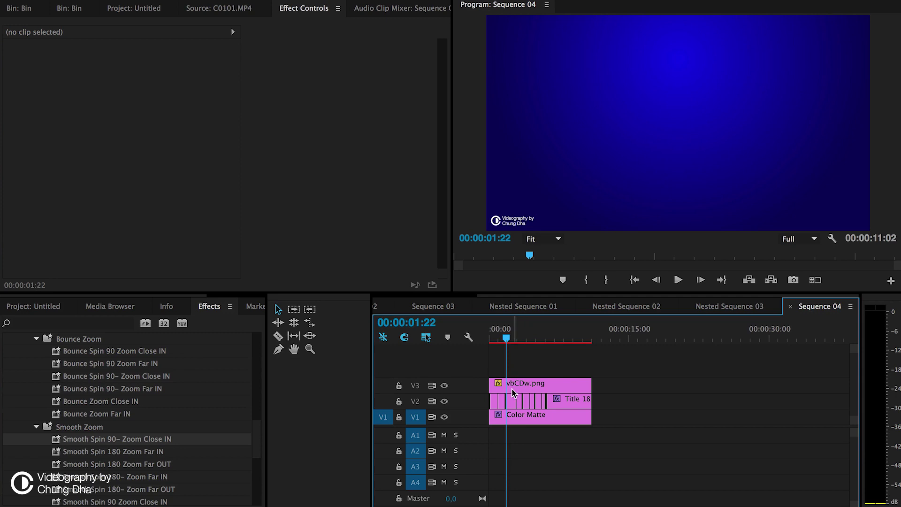
pyautogui.click(492, 338)
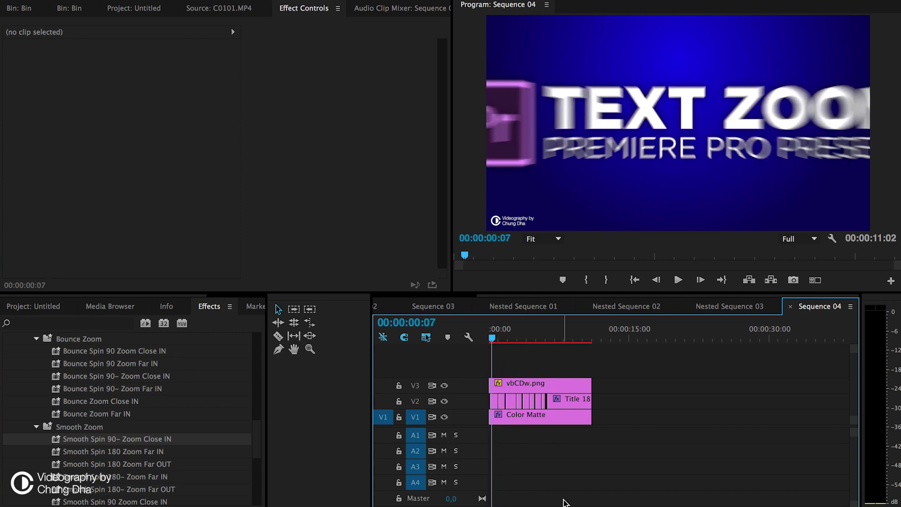
pyautogui.press('=')
pyautogui.press('=')
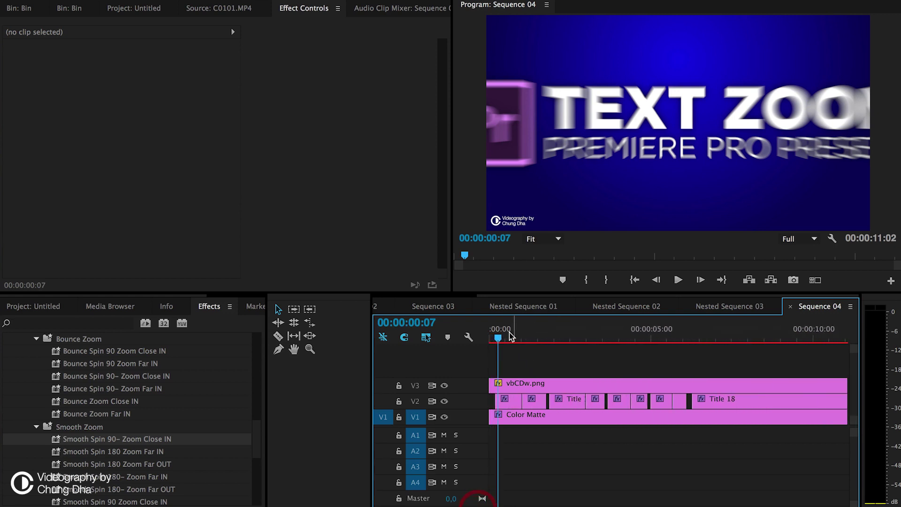
pyautogui.moveTo(499, 337)
pyautogui.mouseDown()
pyautogui.moveTo(548, 336)
pyautogui.moveTo(496, 336)
pyautogui.mouseUp()
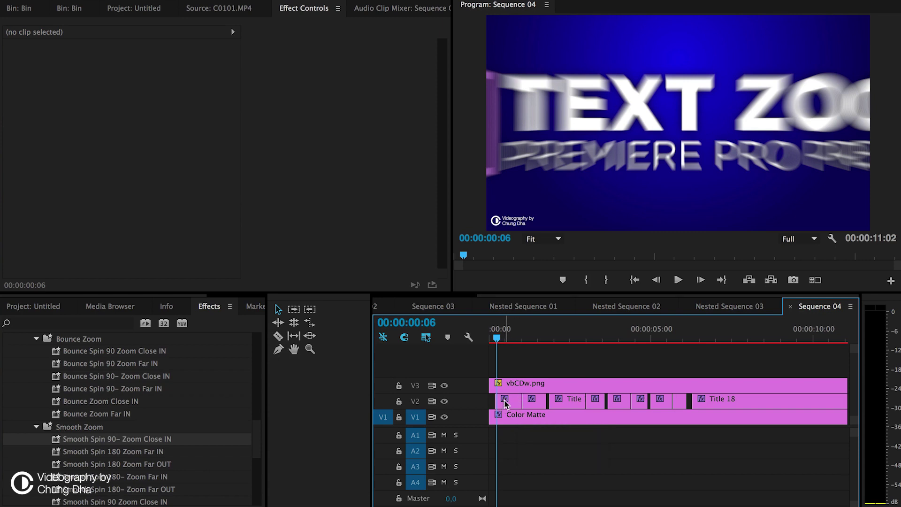
# Step: Preview Title 14's zoom, then strip its Transform (Smooth Zoom Close IN) effect
pyautogui.click(505, 402)
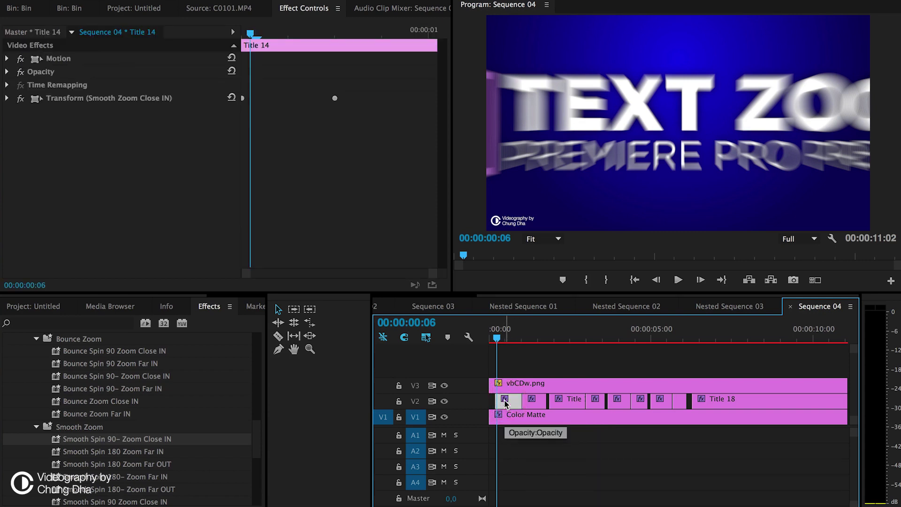
pyautogui.moveTo(503, 341); pyautogui.dragTo(520, 342)
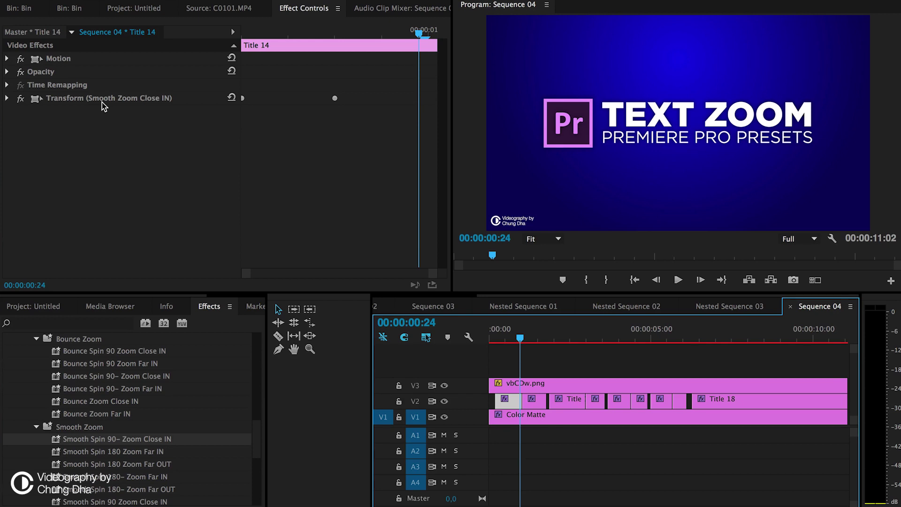
pyautogui.hotkey('ctrl', 'z')
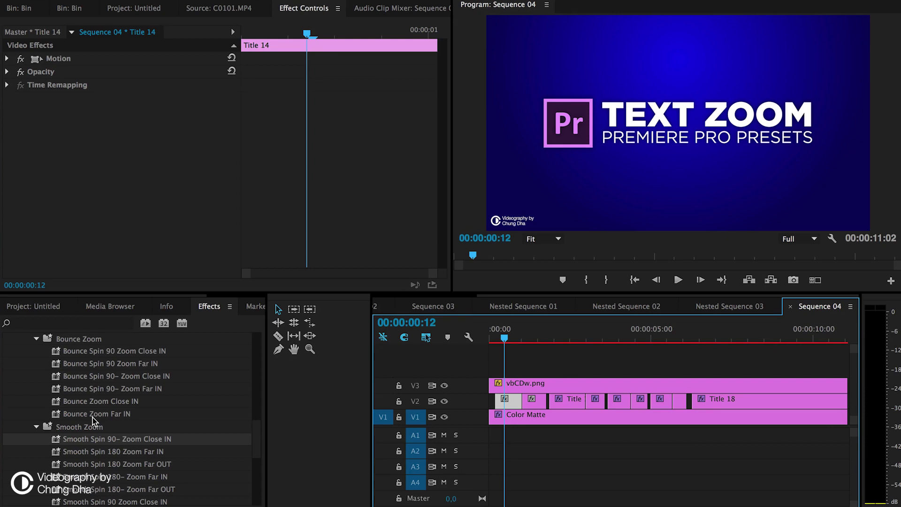
pyautogui.scroll(-3, 148, 474)
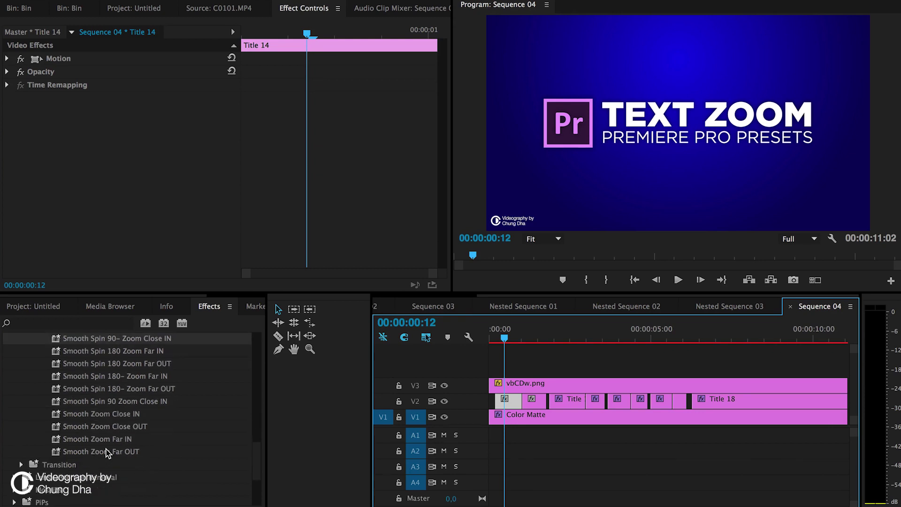
pyautogui.scroll(3, 152, 444)
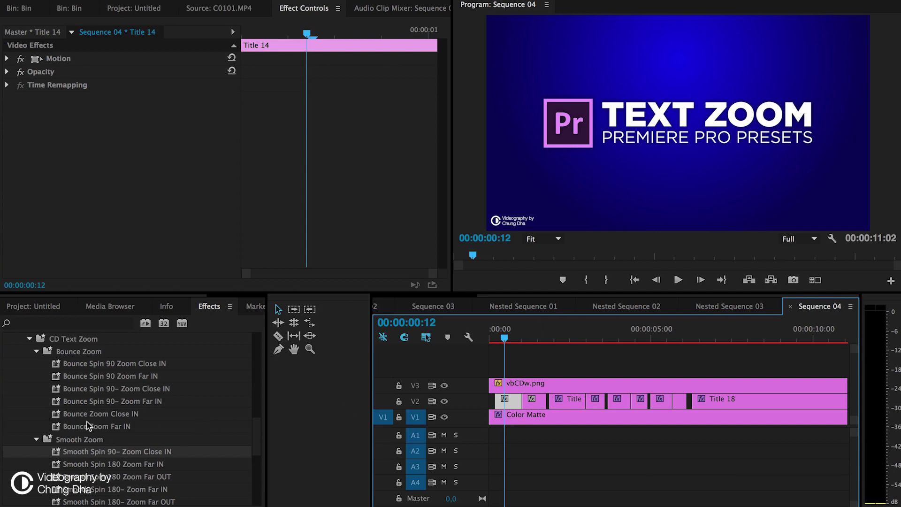
# Step: Apply the Bounce Zoom Close IN preset to Title 14 and play back the zoom
pyautogui.moveTo(96, 415); pyautogui.dragTo(75, 195)
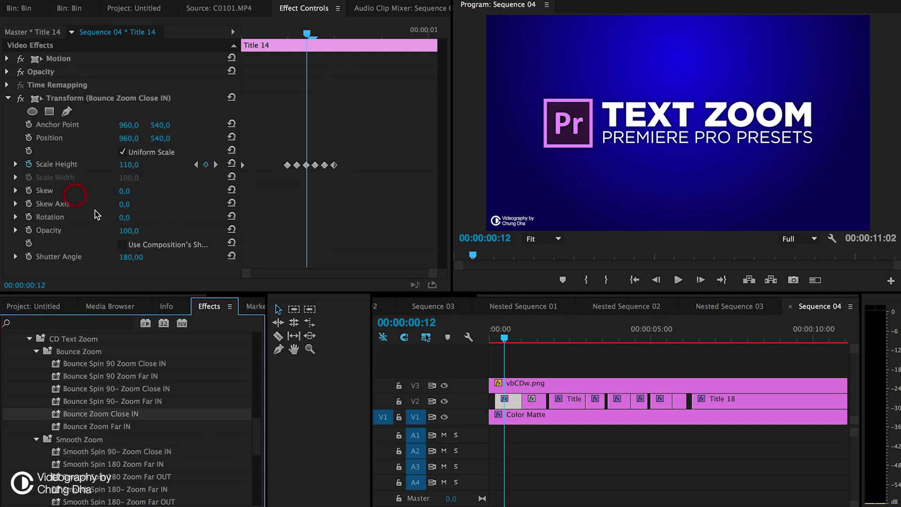
pyautogui.click(489, 337)
pyautogui.press('space')
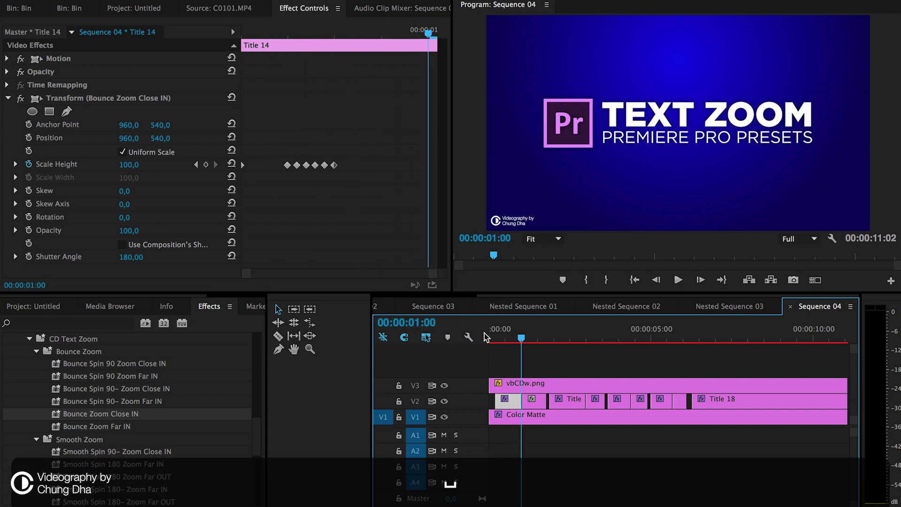
pyautogui.click(487, 336)
pyautogui.click(489, 335)
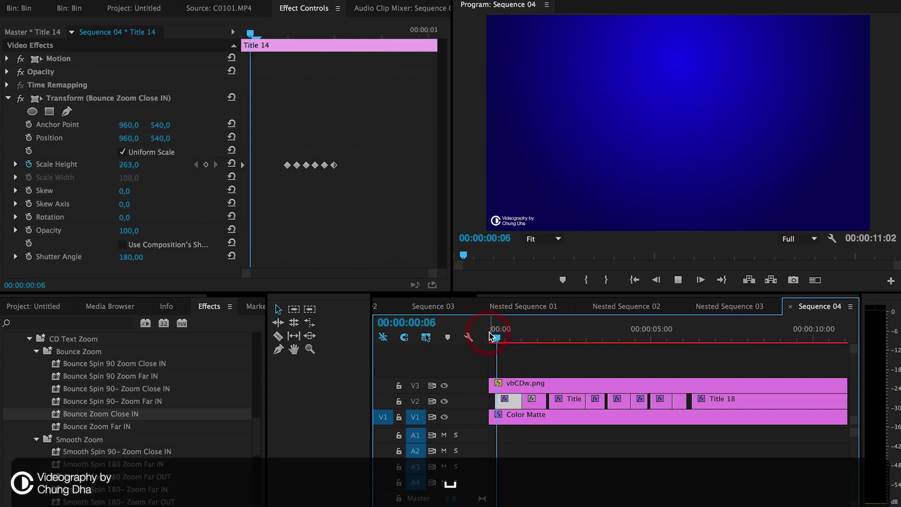
pyautogui.press('space')
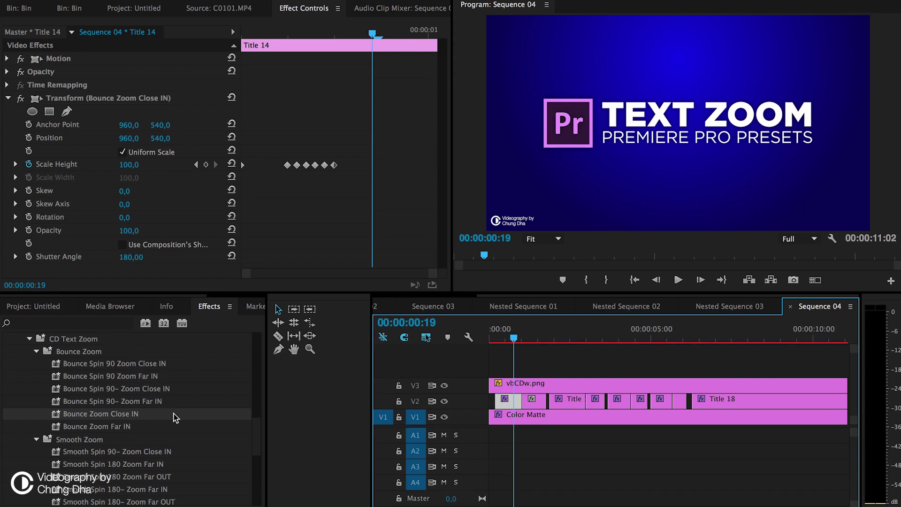
# Step: Trial the Smooth Zoom Far OUT preset on the clip, preview it, then delete that transform
pyautogui.scroll(-5, 176, 413)
pyautogui.moveTo(133, 440); pyautogui.dragTo(155, 270)
pyautogui.click(508, 330)
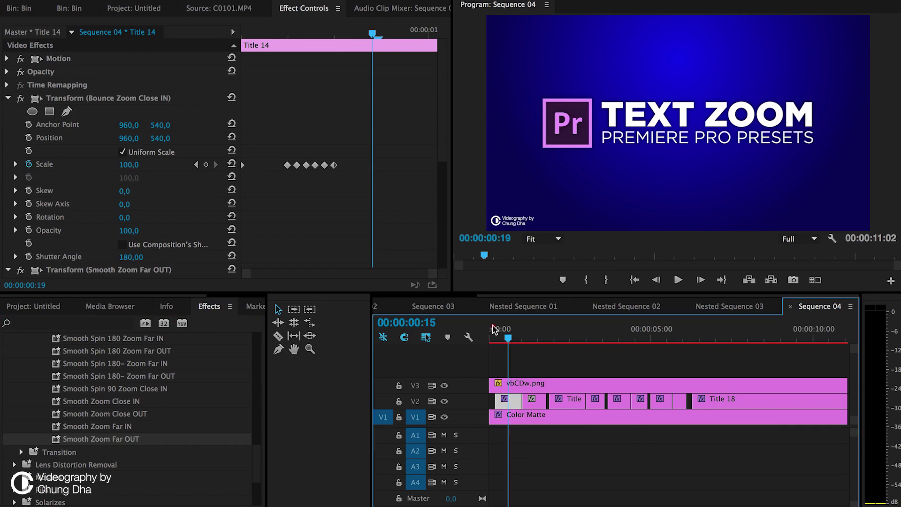
pyautogui.moveTo(494, 330); pyautogui.dragTo(467, 324)
pyautogui.press('space')
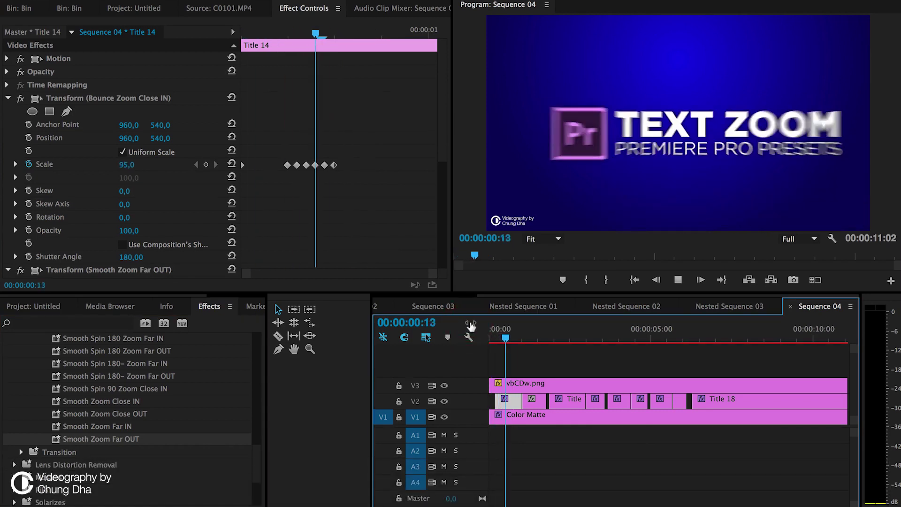
pyautogui.press('space')
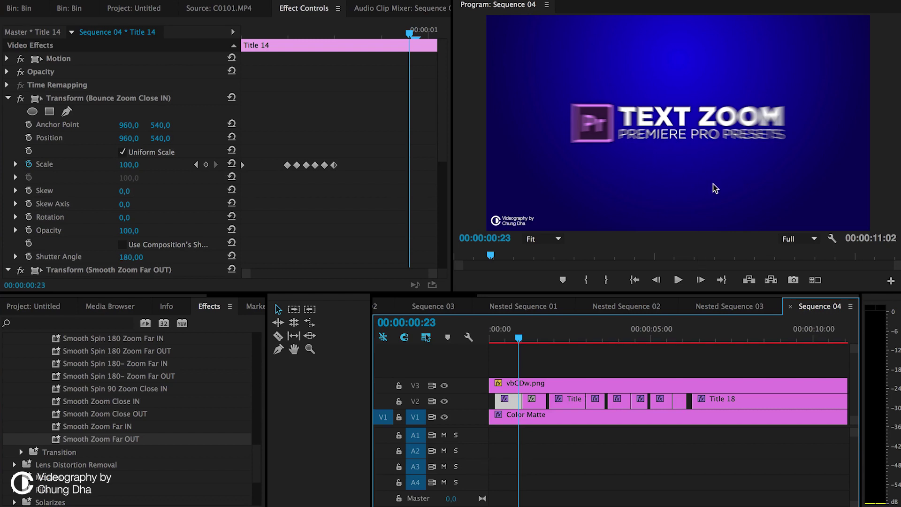
pyautogui.scroll(-4, 120, 217)
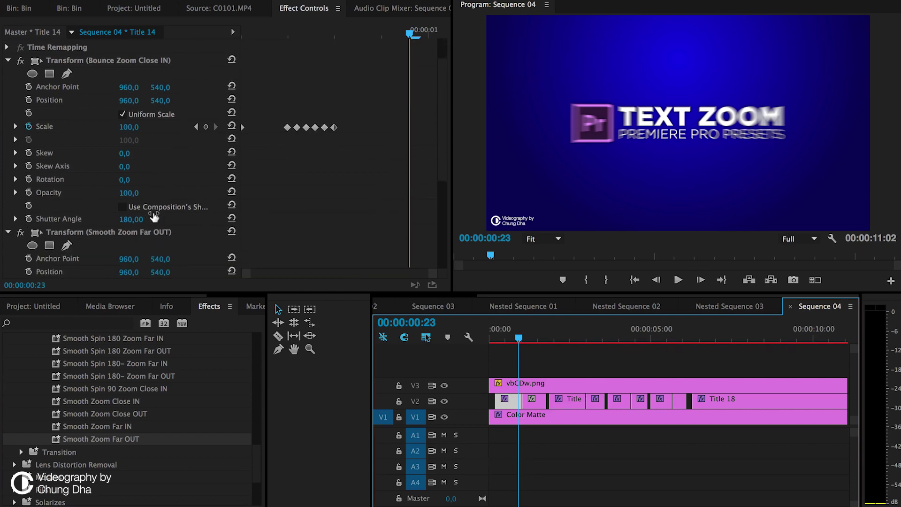
pyautogui.click(116, 222)
pyautogui.press('BackSpace')
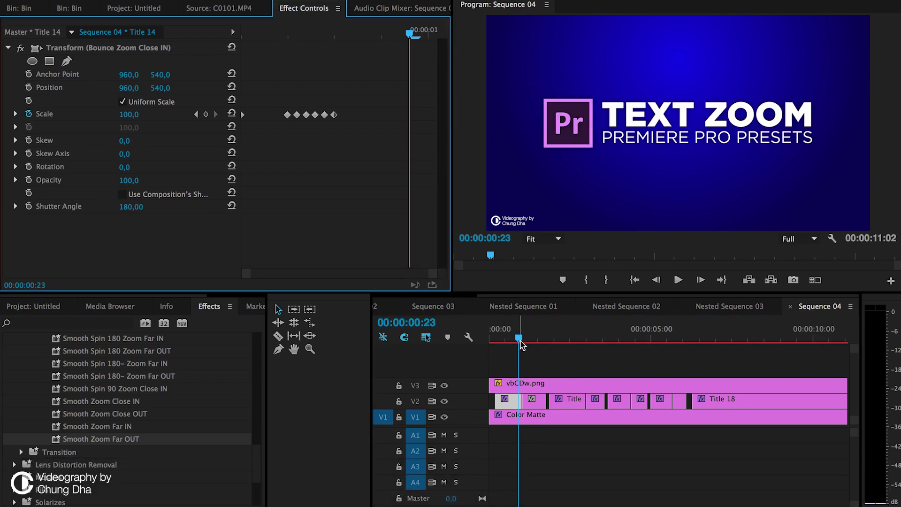
pyautogui.moveTo(520, 342); pyautogui.dragTo(529, 339)
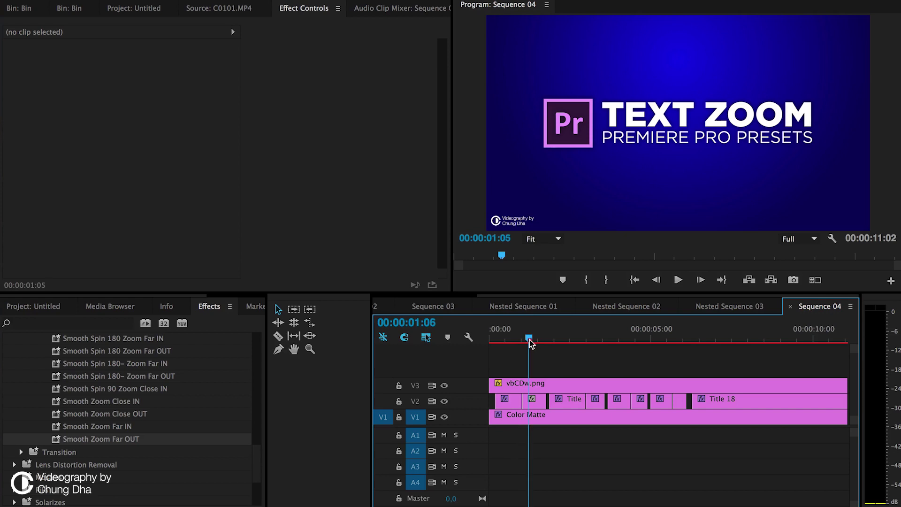
# Step: Apply Smooth Zoom Far OUT to the second V2 title clip and play its zoom-out from the start
pyautogui.click(538, 404)
pyautogui.click(100, 436)
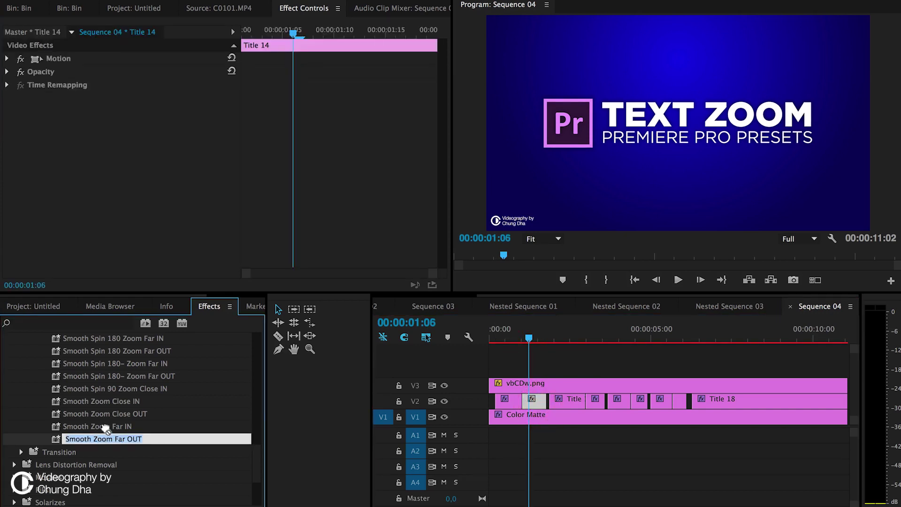
pyautogui.moveTo(105, 428); pyautogui.dragTo(130, 192)
pyautogui.click(521, 336)
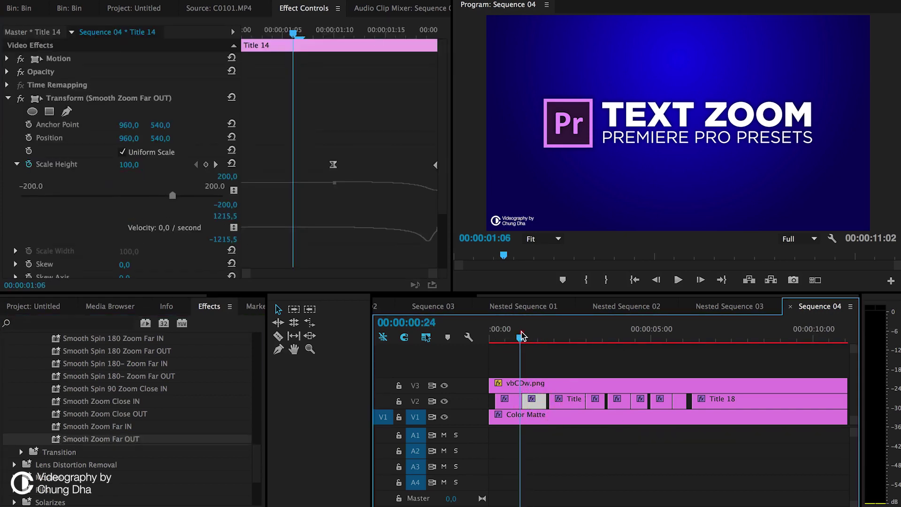
pyautogui.moveTo(521, 336); pyautogui.dragTo(489, 340)
pyautogui.press('space')
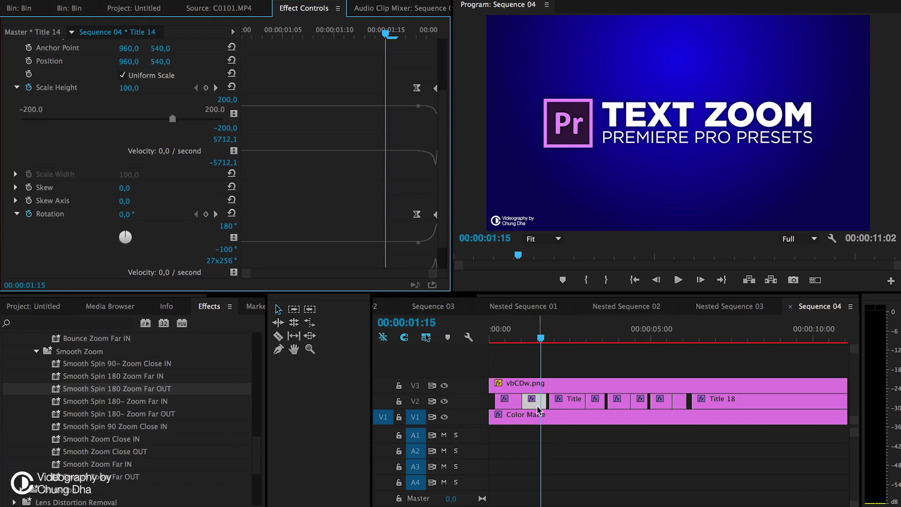
pyautogui.moveTo(525, 339); pyautogui.dragTo(524, 342)
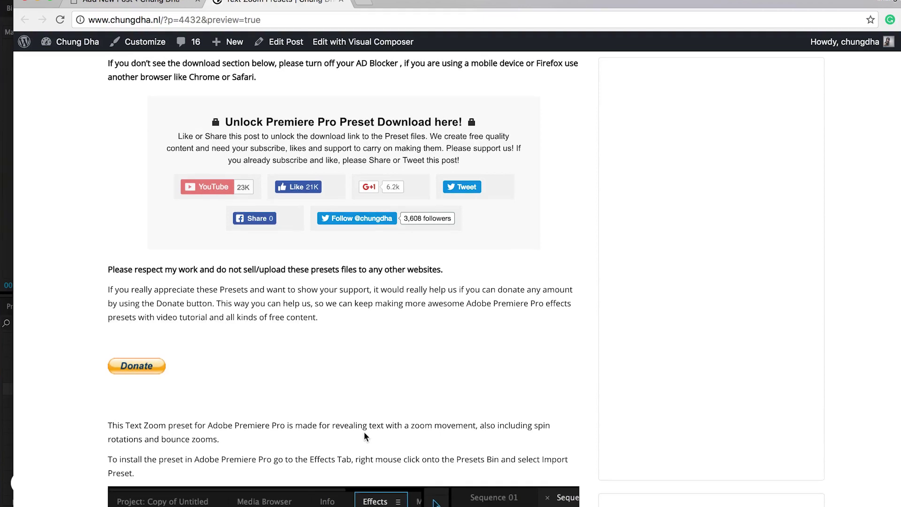
# Step: Return from the Text Zoom preset page in Chrome to Premiere Pro via the Dock
pyautogui.moveTo(496, 503)
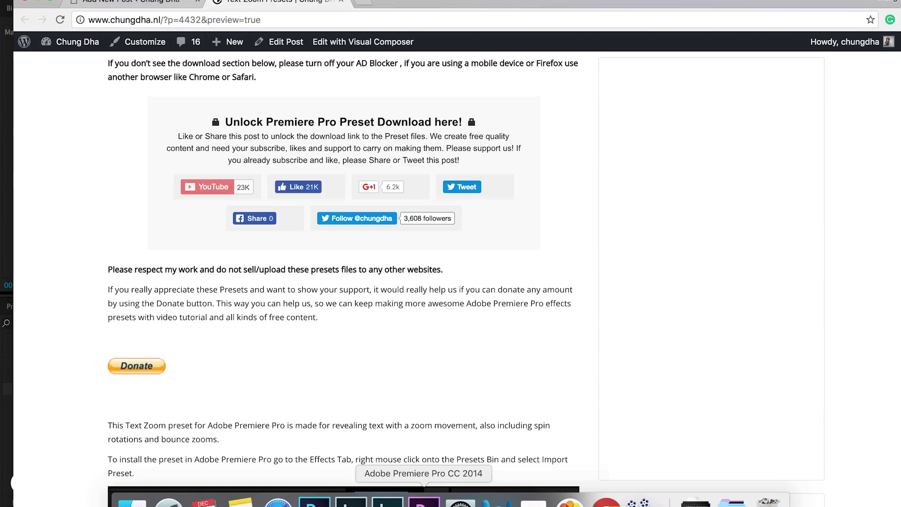
pyautogui.click(424, 501)
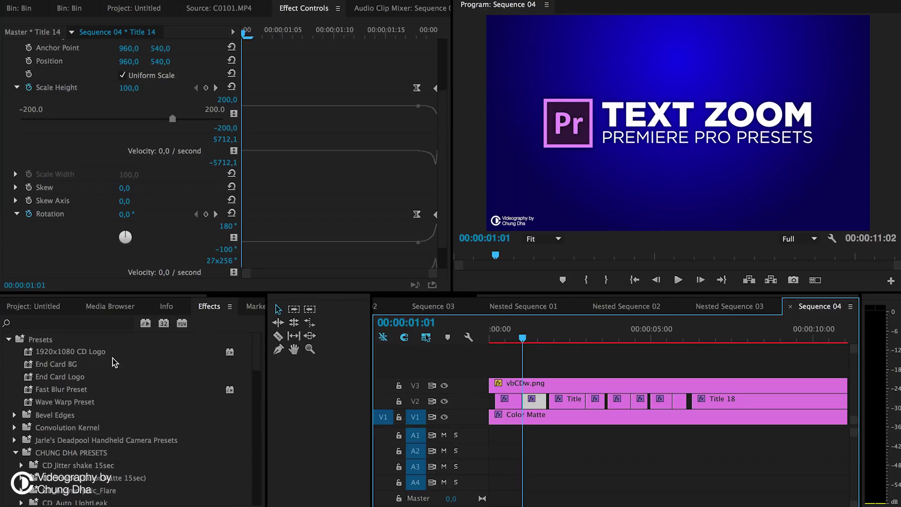
# Step: Select the Effects panel's Presets bin and reveal its Import Presets option, importing nothing
pyautogui.click(52, 340)
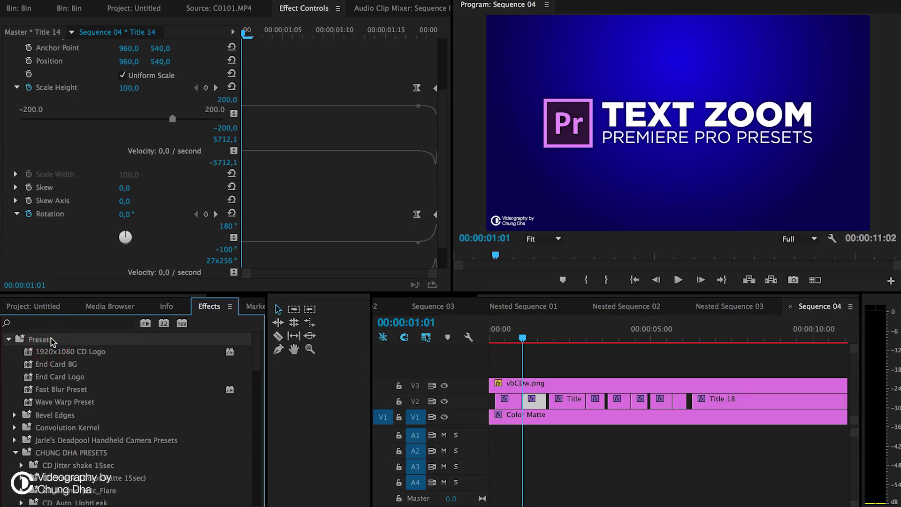
pyautogui.rightClick(52, 341)
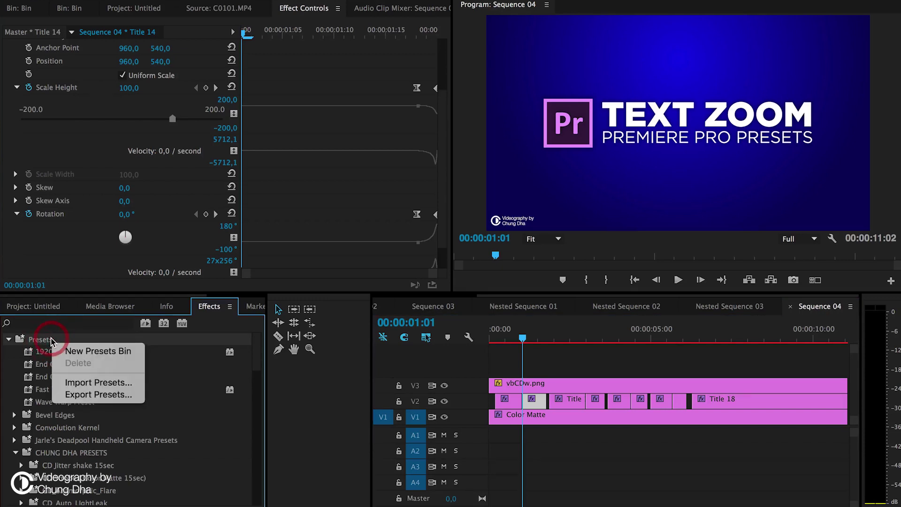
pyautogui.click(93, 382)
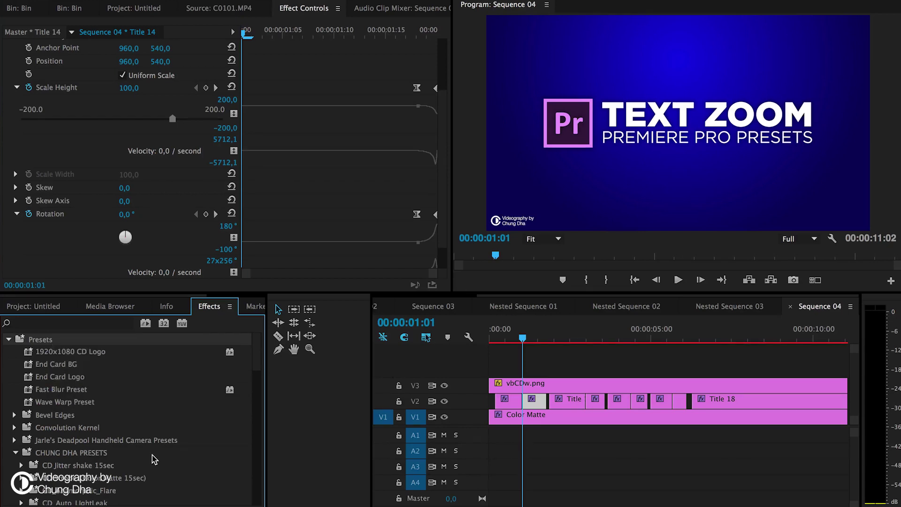